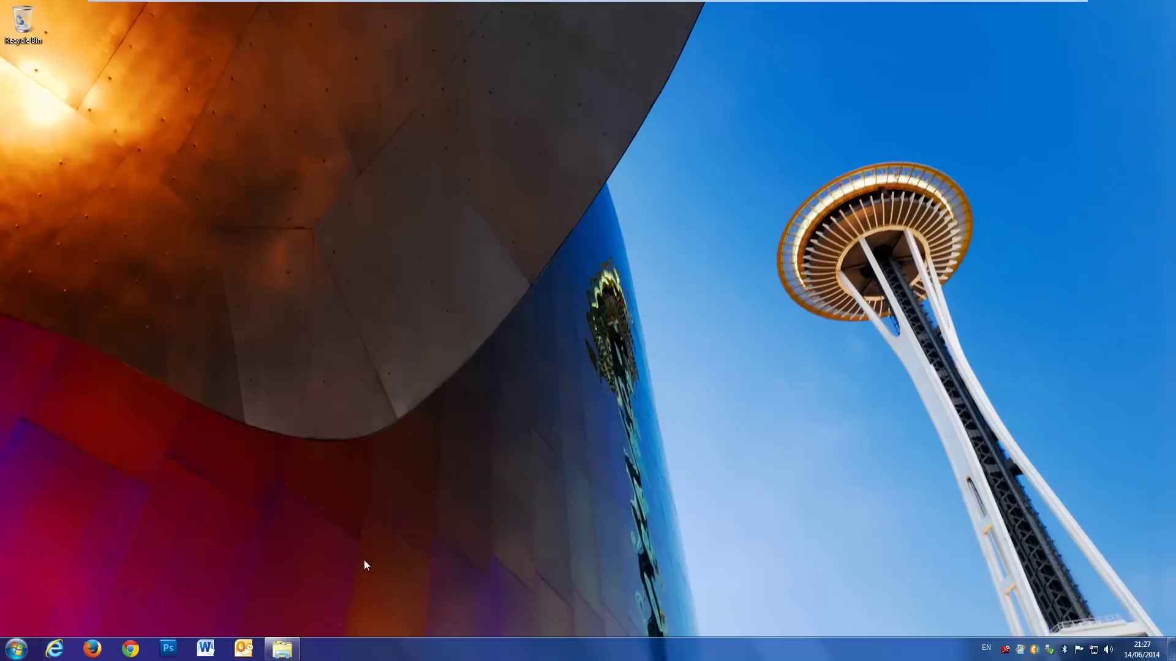
Step: Locate the en-gb_windows_8_1_x64_dvd_2707421 ISO in the network sbs2011 > HOME > Windows 8.1 folder
click(283, 649)
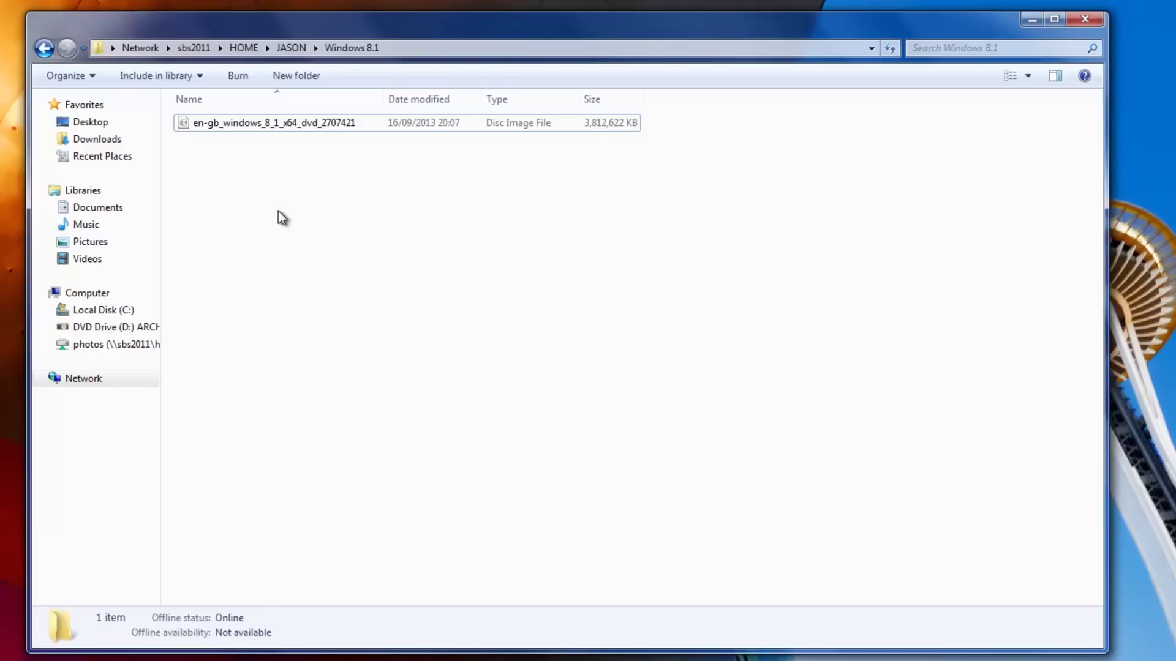
click(267, 123)
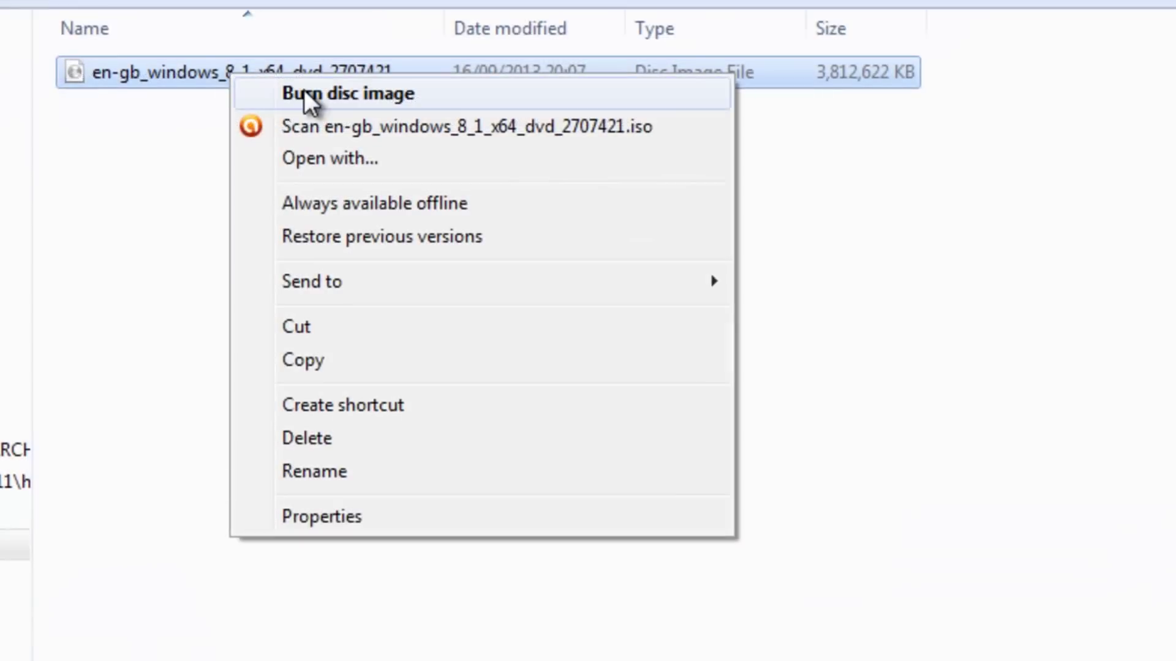
Step: Burn the Windows 8.1 ISO to DVD with drive D: as the disc burner
click(310, 92)
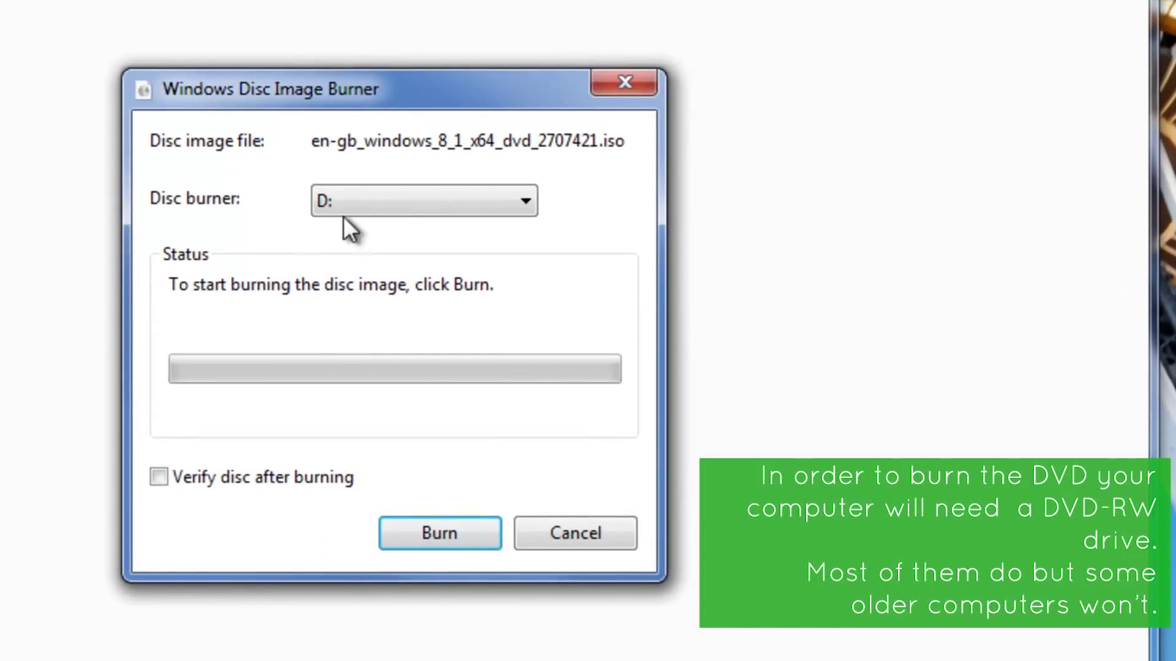
click(384, 200)
click(533, 270)
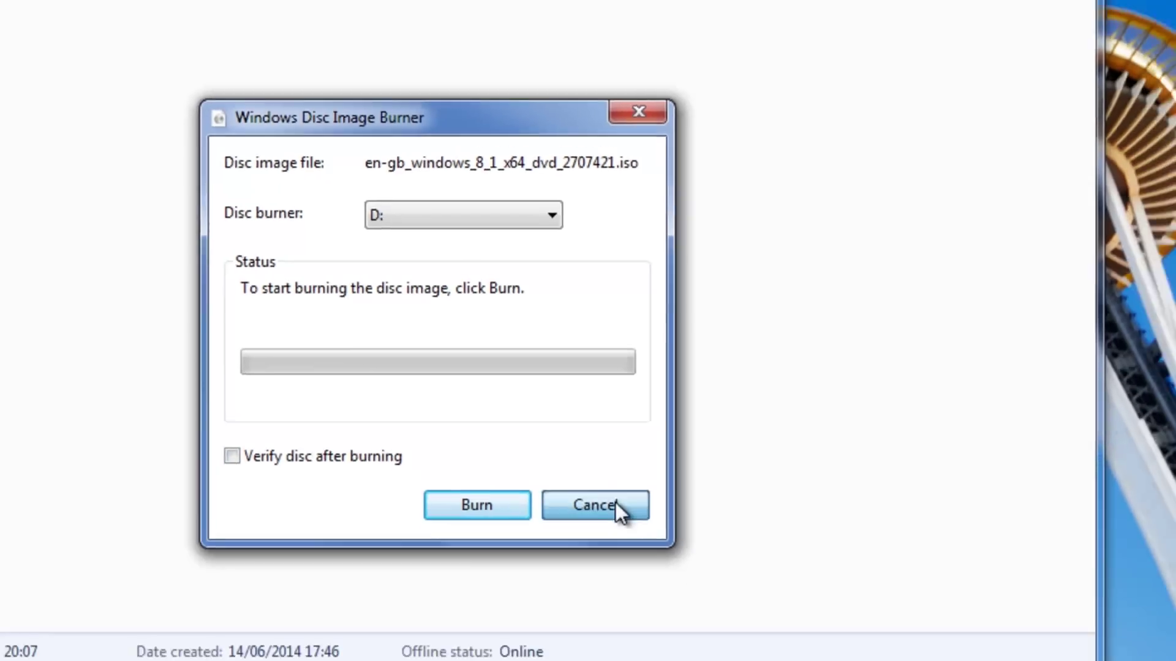
click(616, 503)
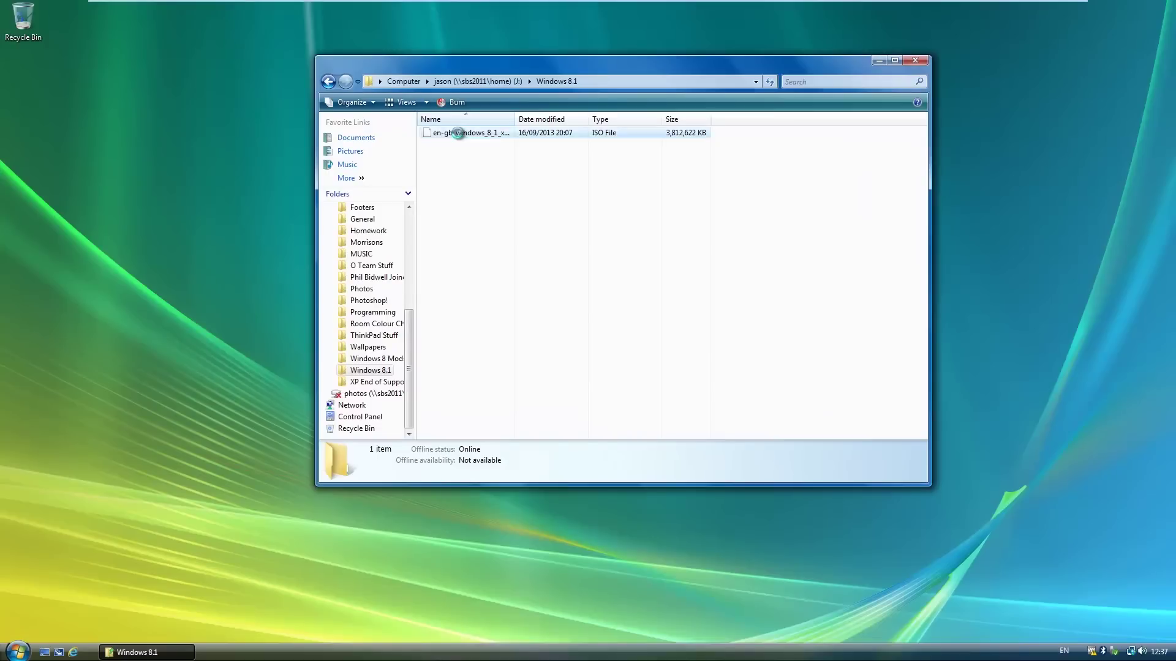
Step: Bring up the context menu for the Windows 8.1 ISO in Vista's Explorer
right_click(460, 136)
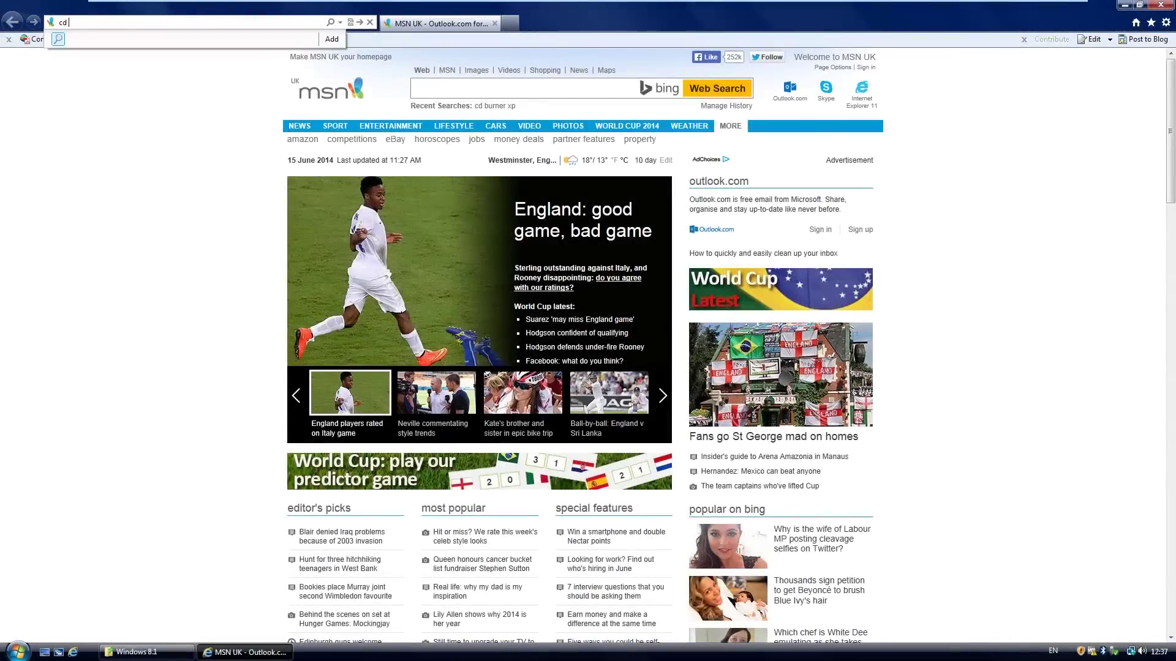
Step: Search Bing for 'cd burner xp' and open the CNET CDBurnerXP download page
text(burner xp)
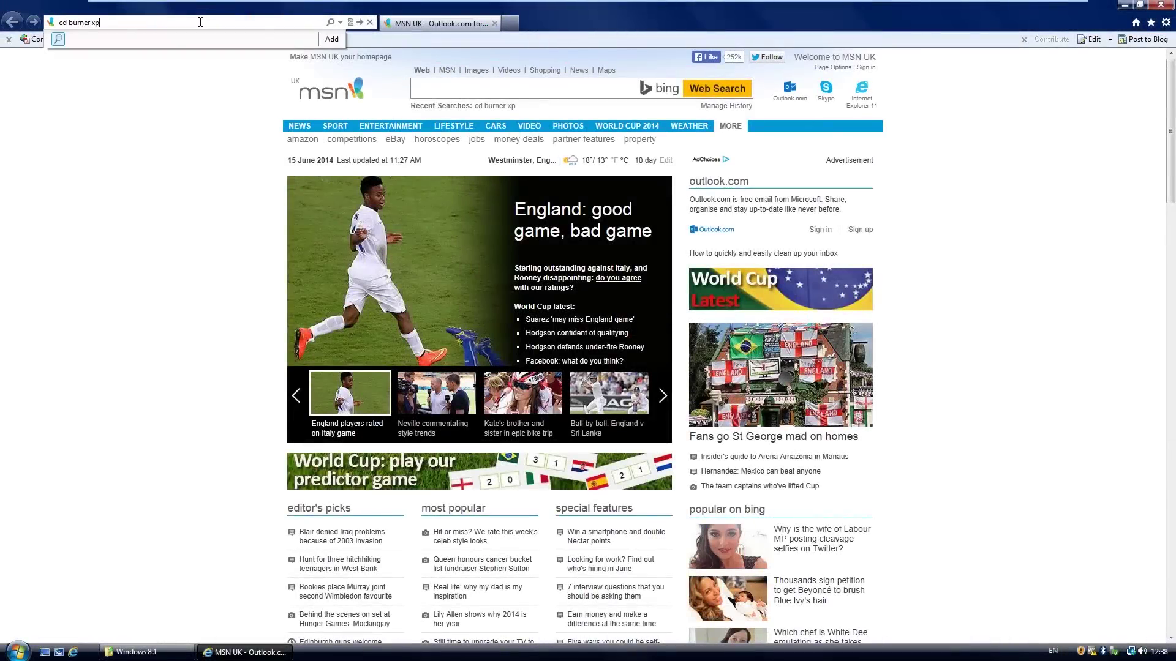
key(Return)
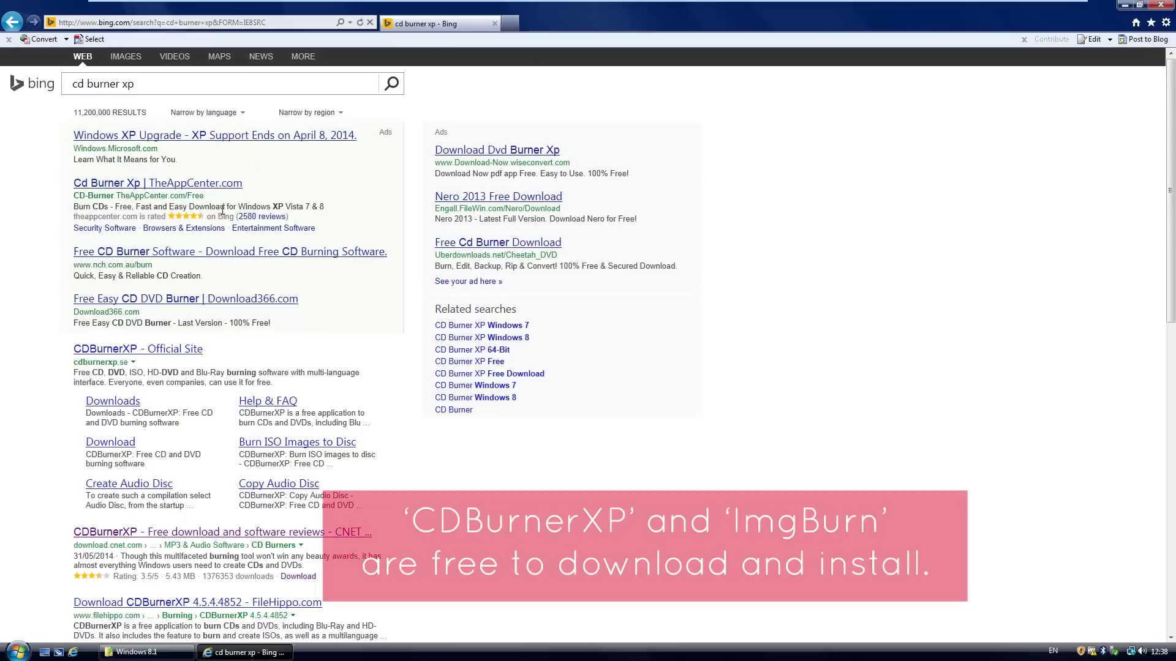
click(156, 528)
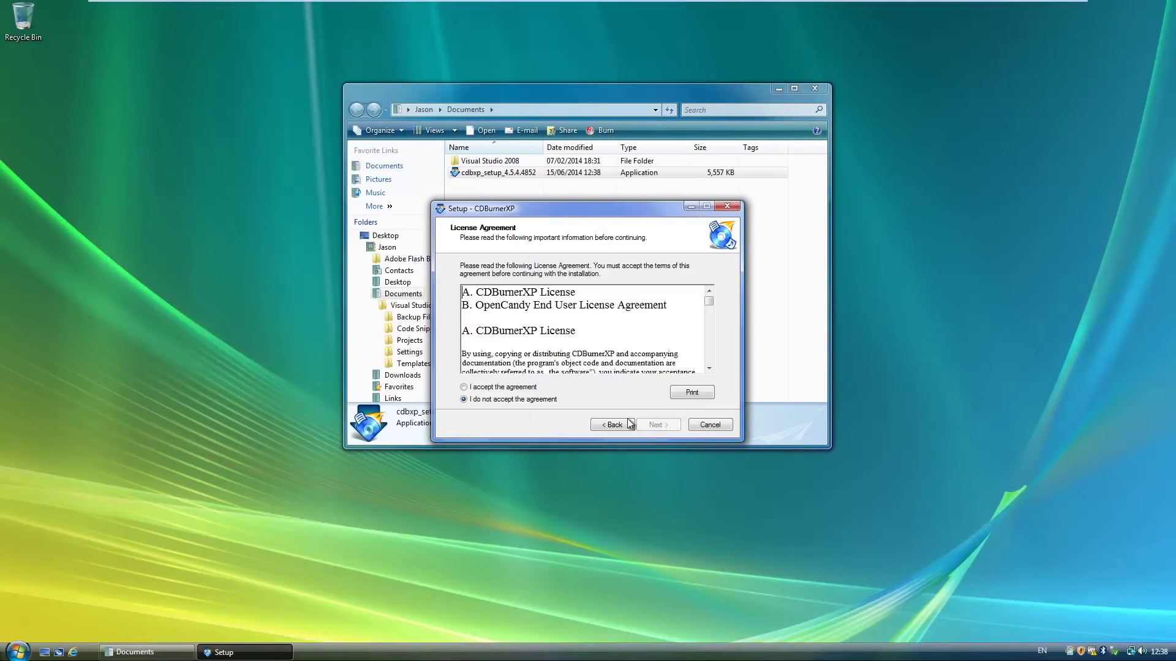
Step: Install CDBurnerXP to C:\Program Files (x86)\CDBurnerXP, declining the bundled Optimizer Pro offer
click(658, 425)
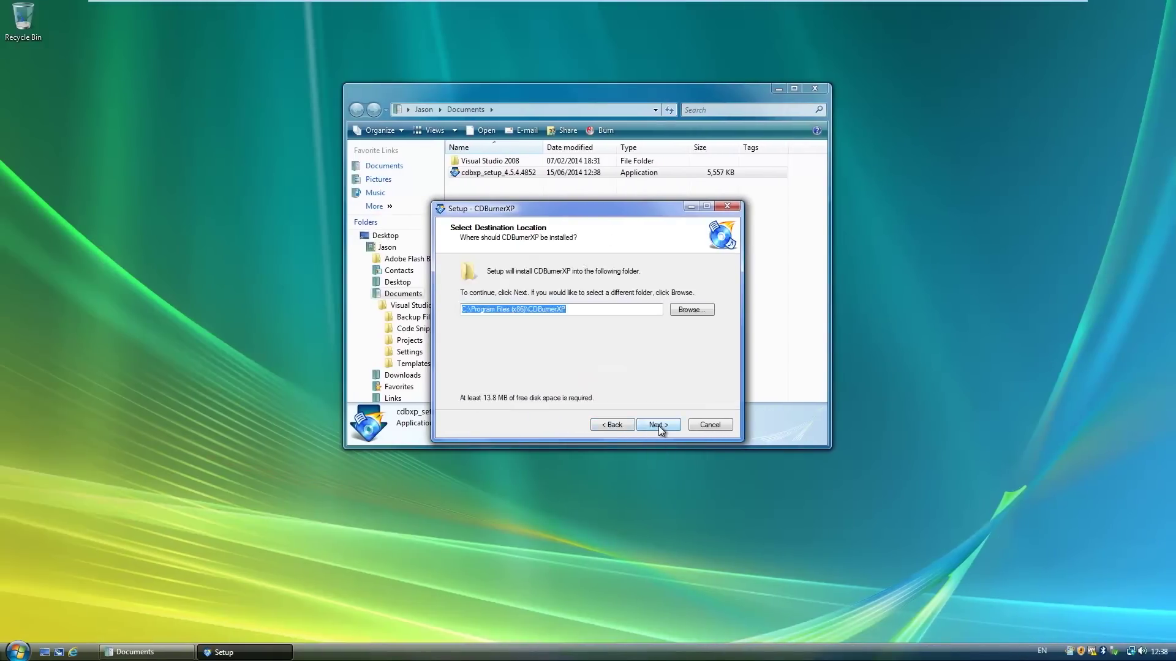
click(659, 425)
click(659, 425)
click(678, 381)
click(659, 425)
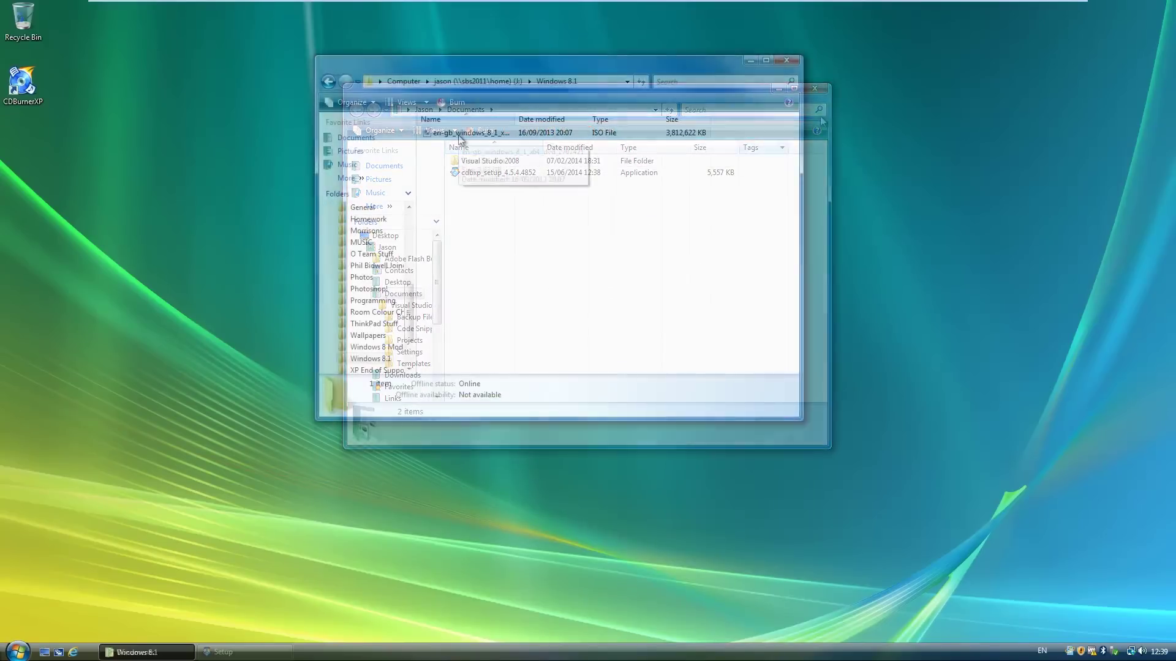
Step: Open the Windows 8.1 ISO with CDBurnerXP via Open With
right_click(394, 137)
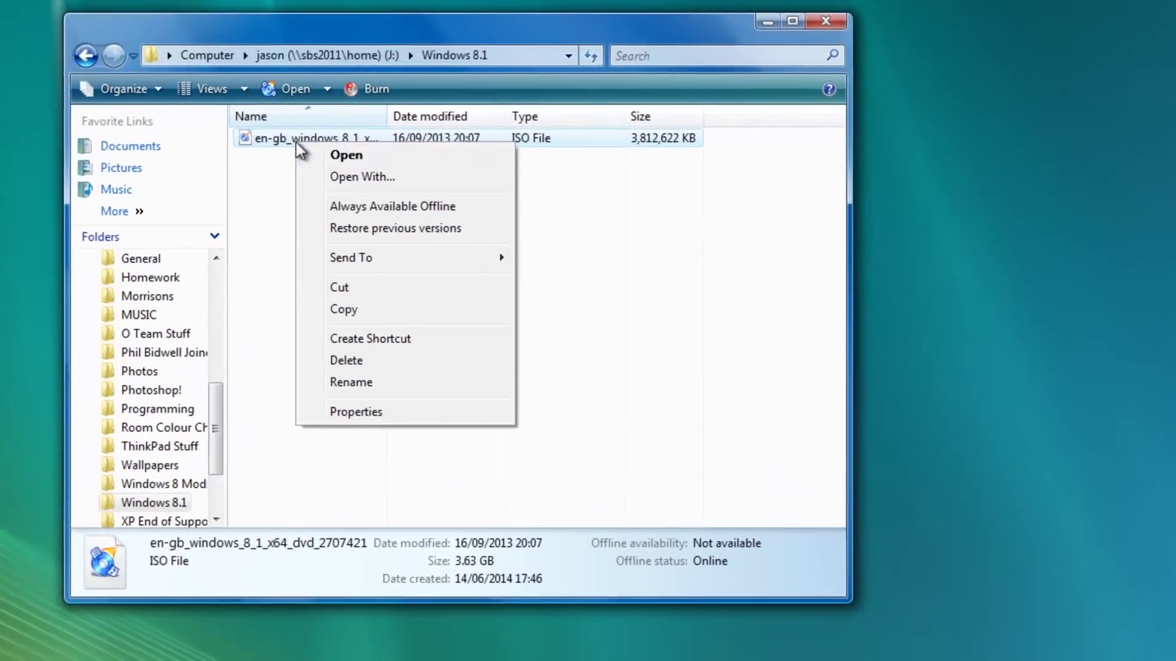
click(366, 177)
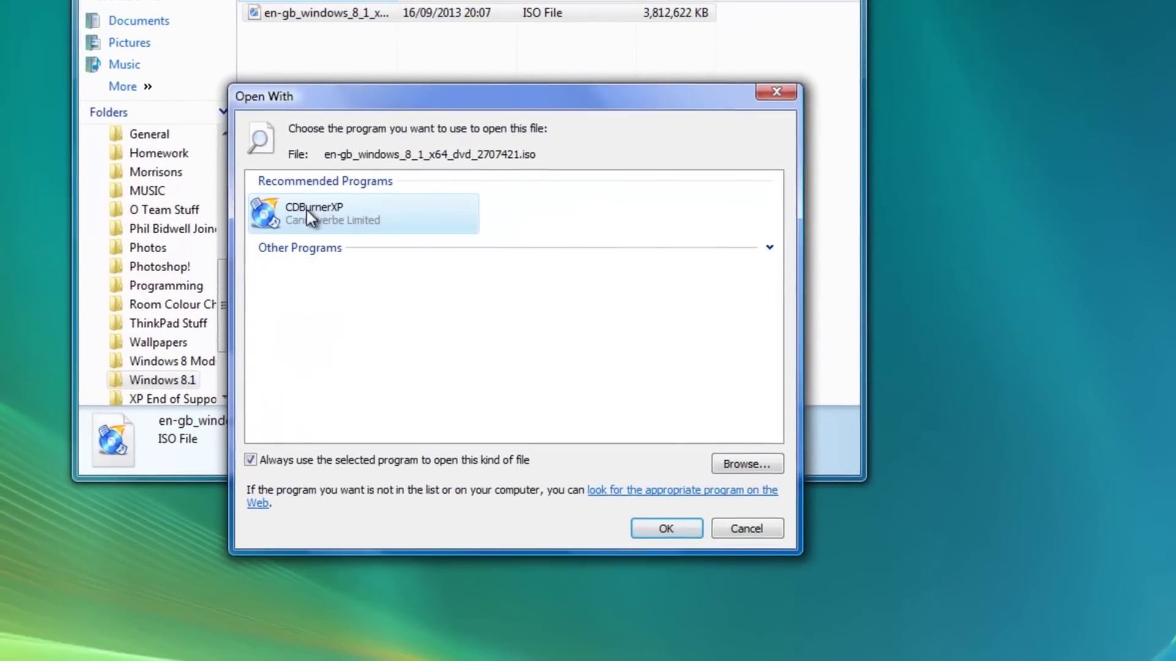
click(658, 527)
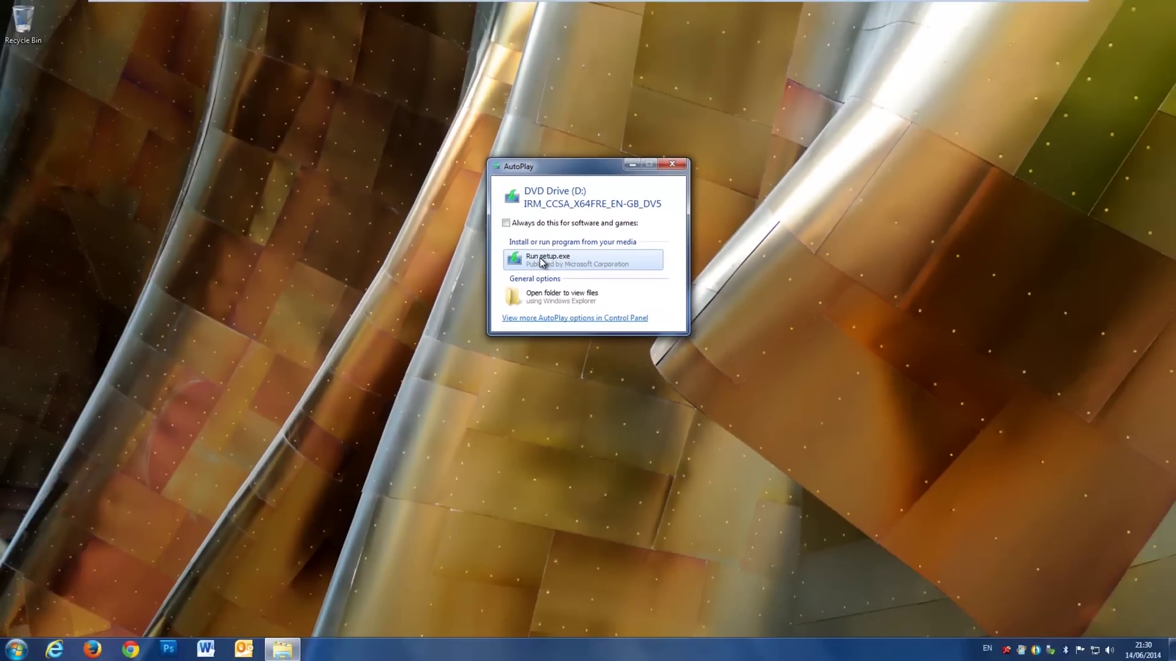
Step: Run setup.exe from the DVD in drive D: and approve the User Account Control prompt
click(540, 261)
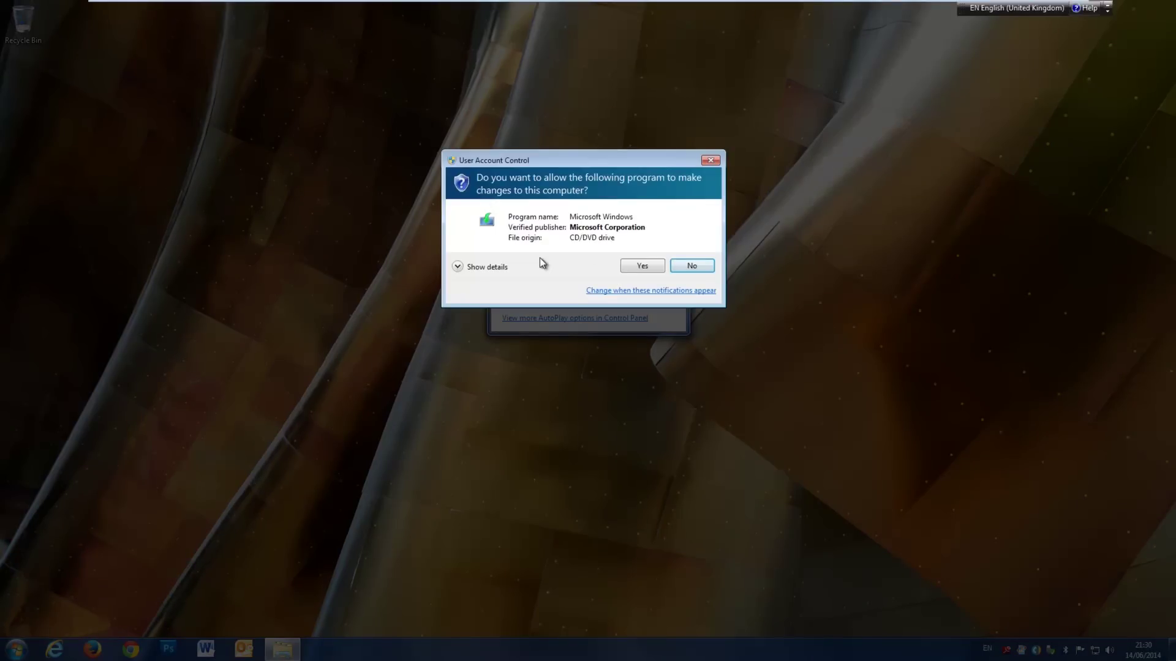
click(639, 268)
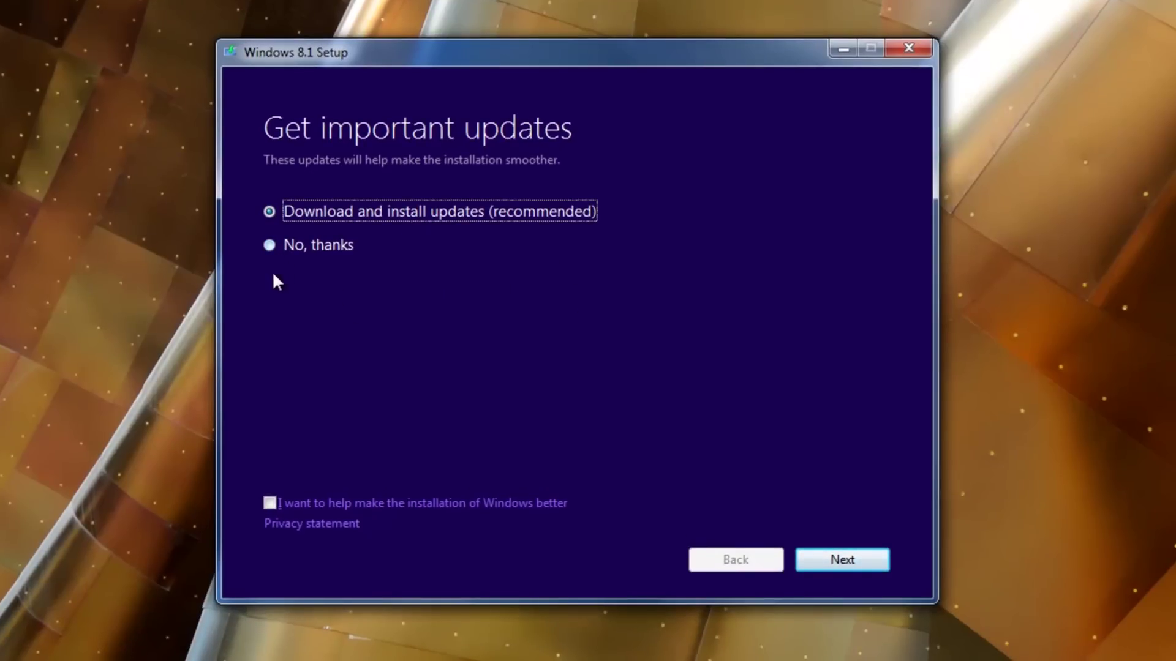
Step: Decline setup updates with 'No, thanks' and accept the Windows 8.1 Pro licence terms
click(270, 246)
click(840, 560)
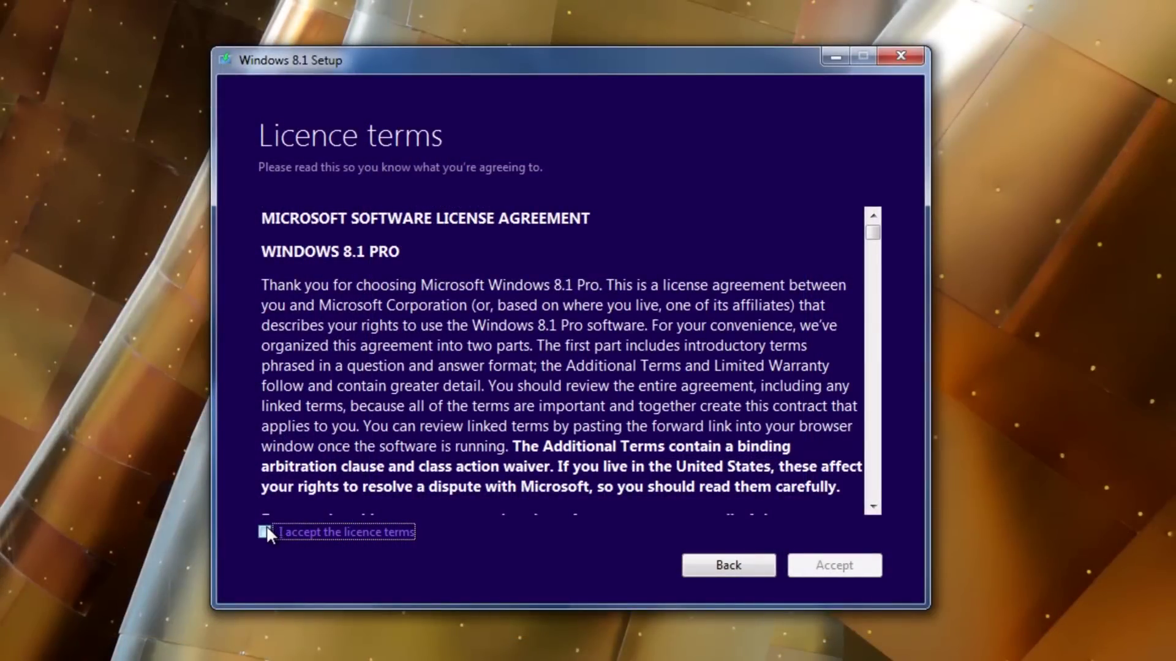
click(264, 532)
drag(873, 233, 875, 503)
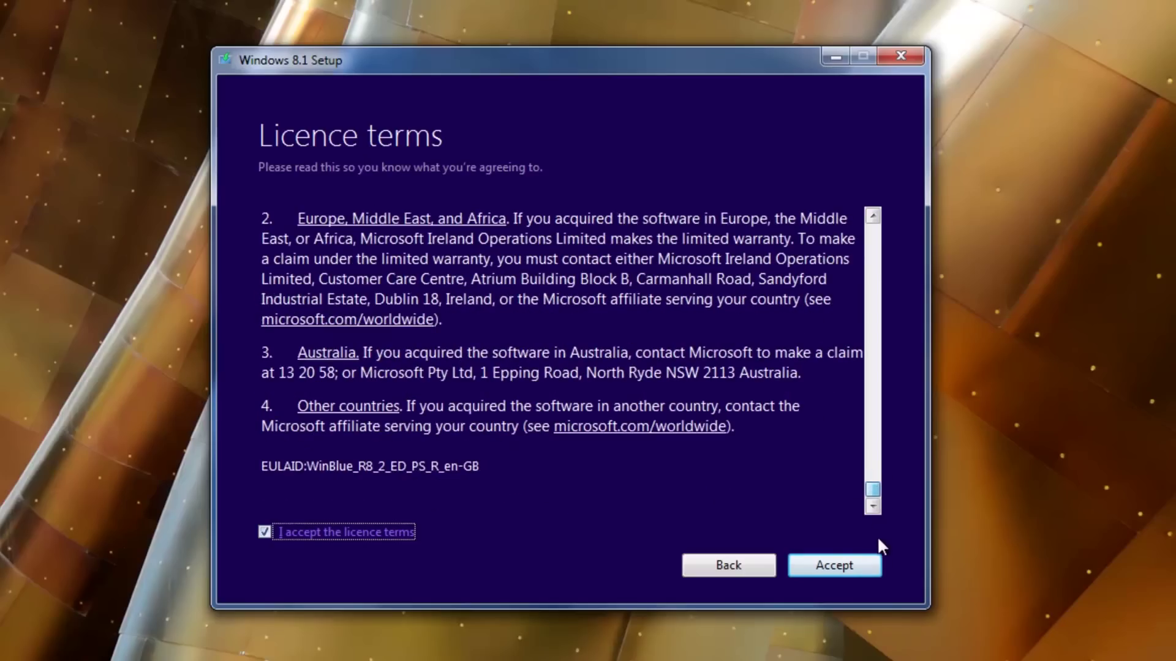
Step: Confirm the licence acceptance and choose to keep Nothing from the Windows 7 installation
click(867, 575)
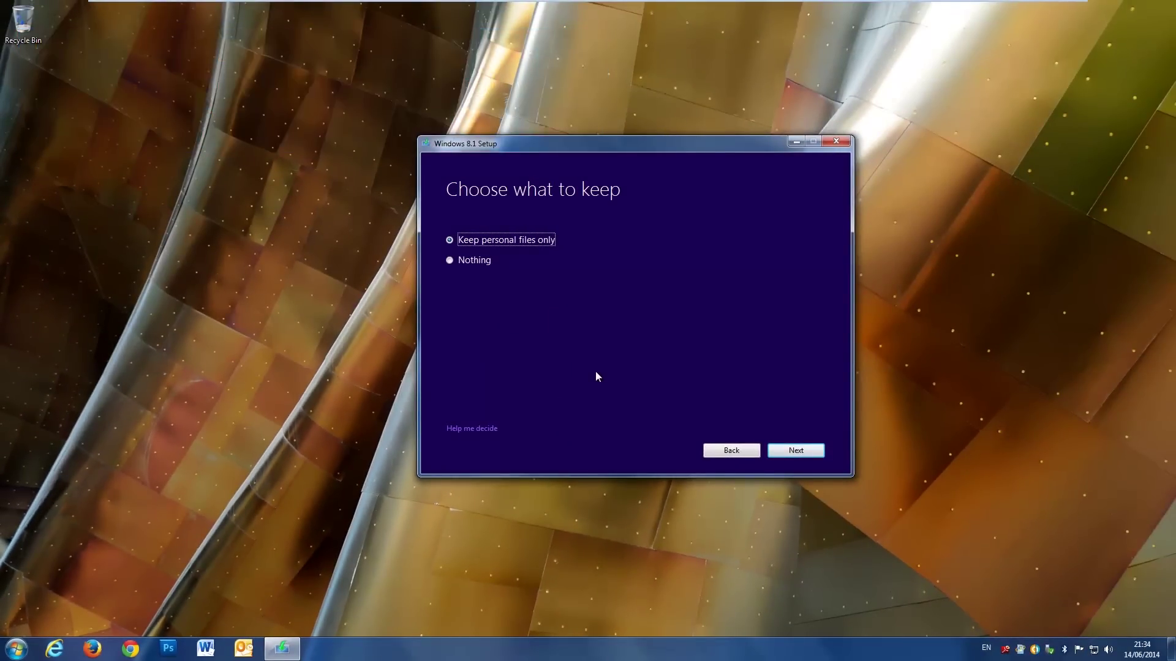
click(450, 263)
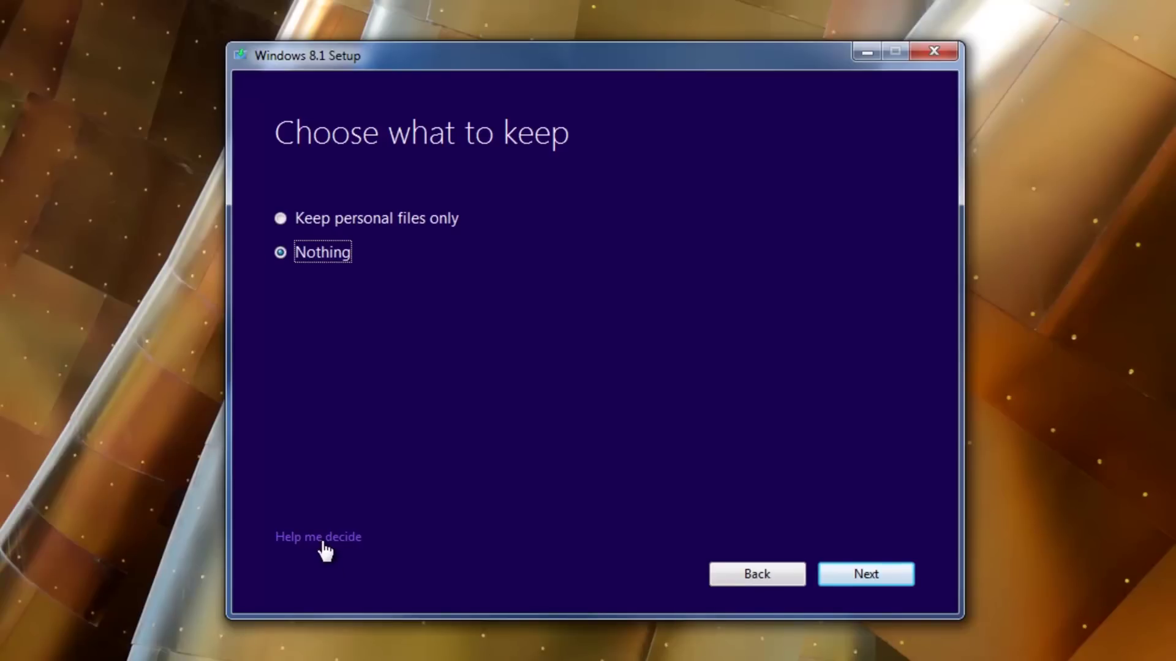
Step: Continue past Choose what to keep to the What needs your attention page
click(872, 572)
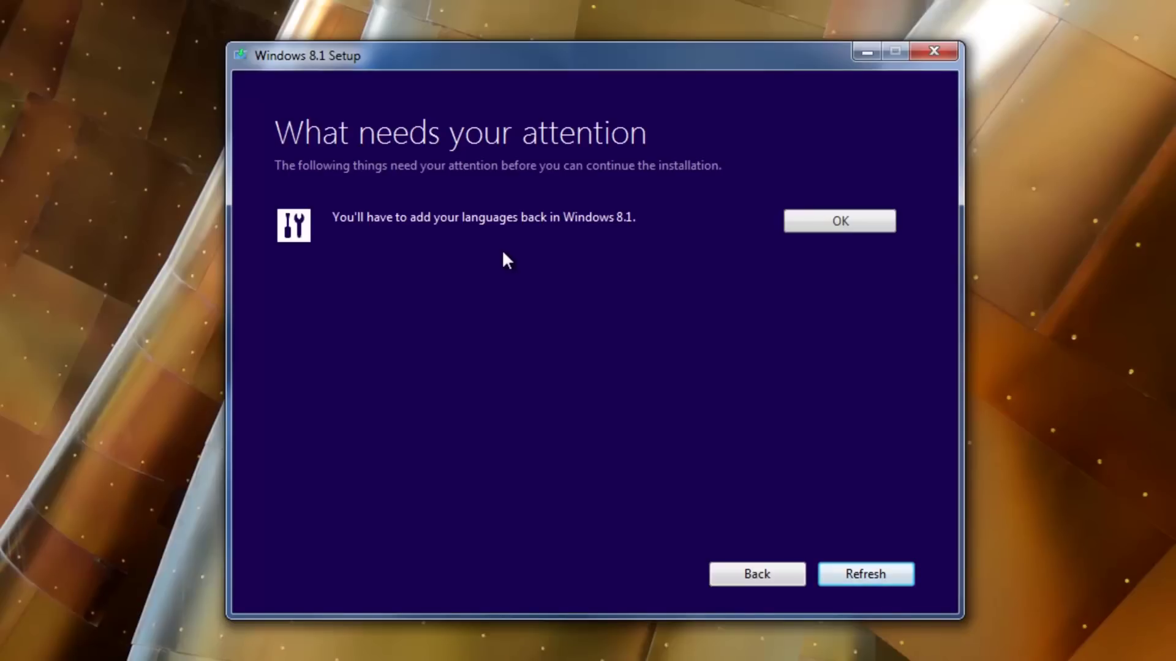
Step: Acknowledge the notice that languages must be added back in Windows 8.1
click(814, 223)
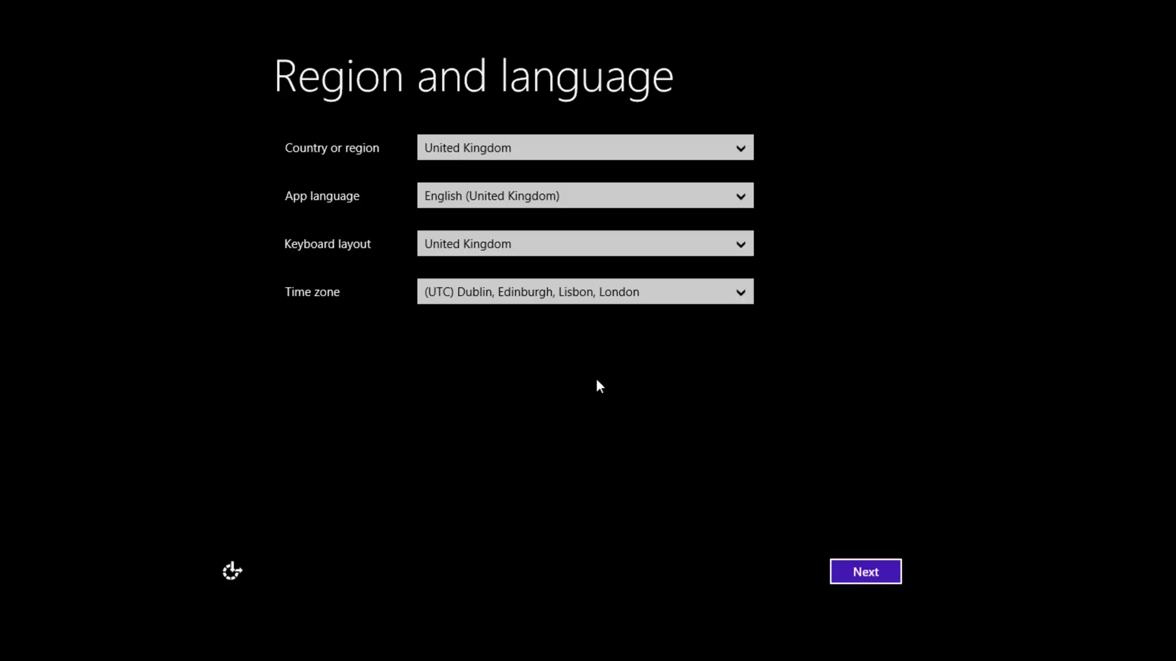
Step: Keep the United Kingdom region settings, choose a green colour scheme, and name the PC Windows8
click(846, 574)
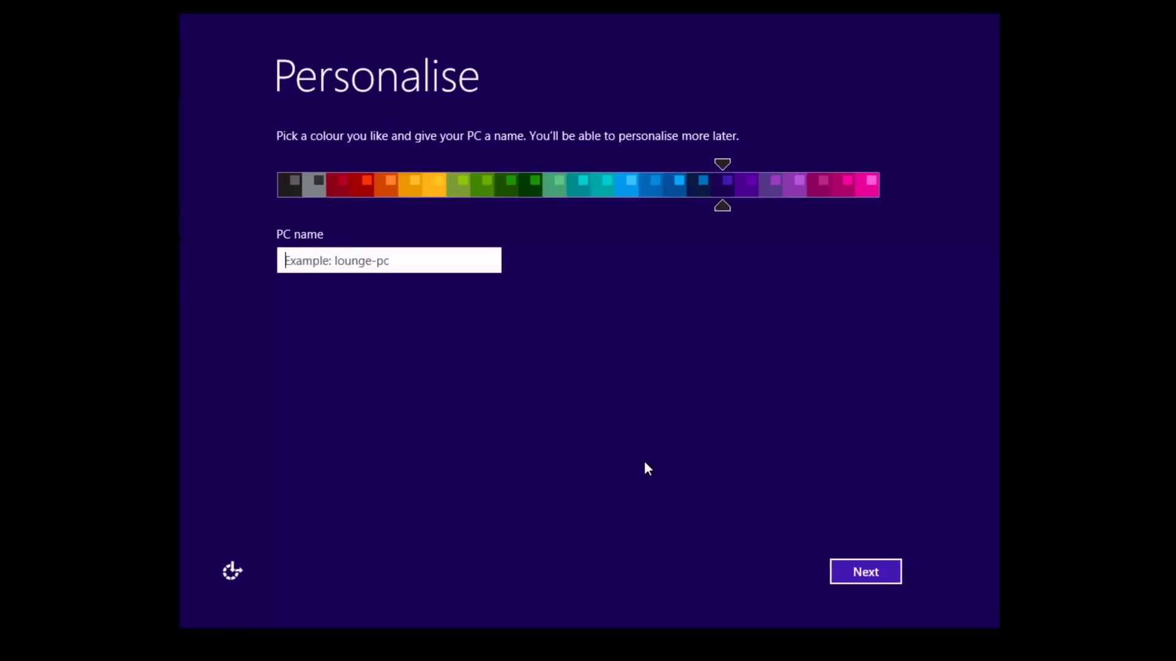
drag(740, 174, 480, 182)
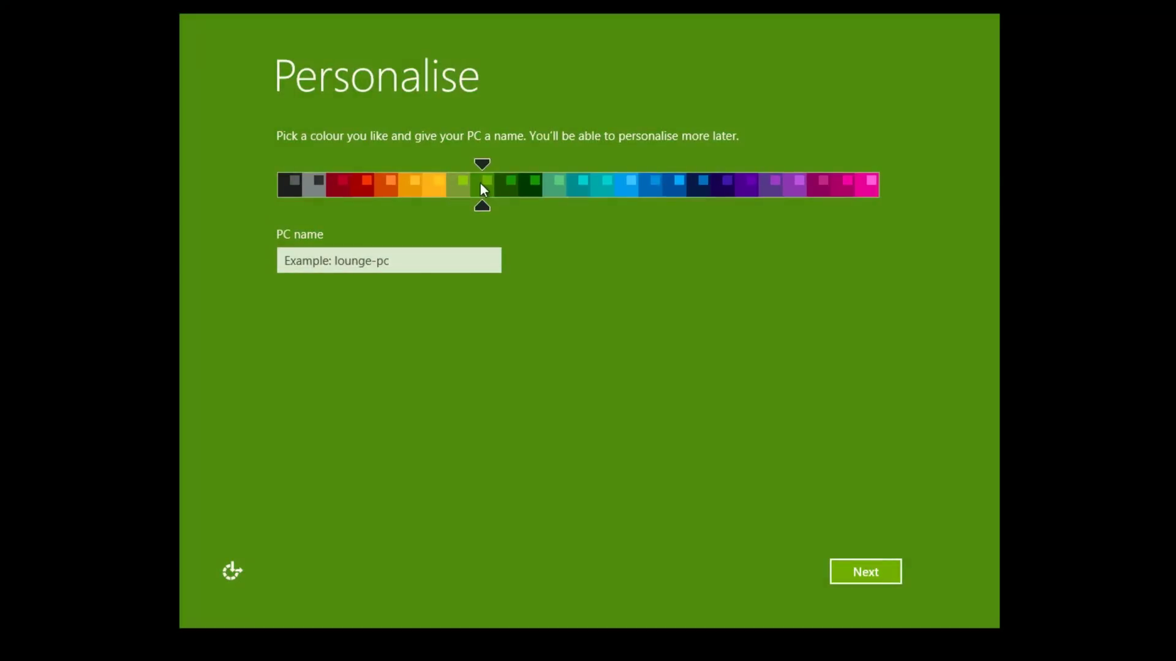
click(407, 261)
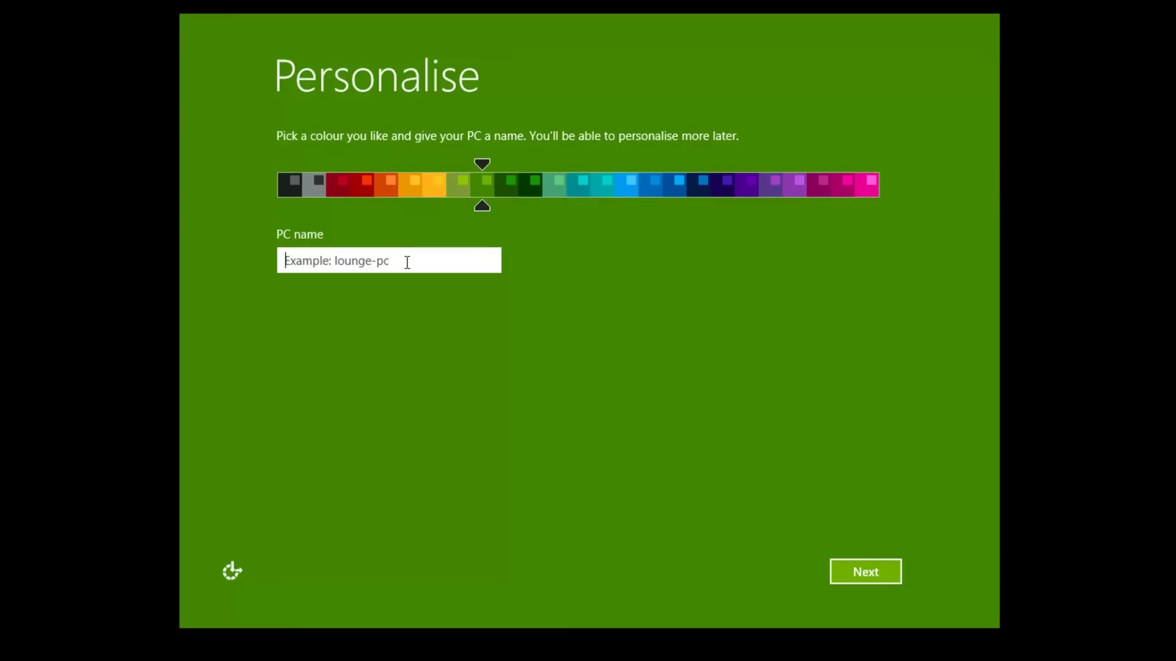
text(Window)
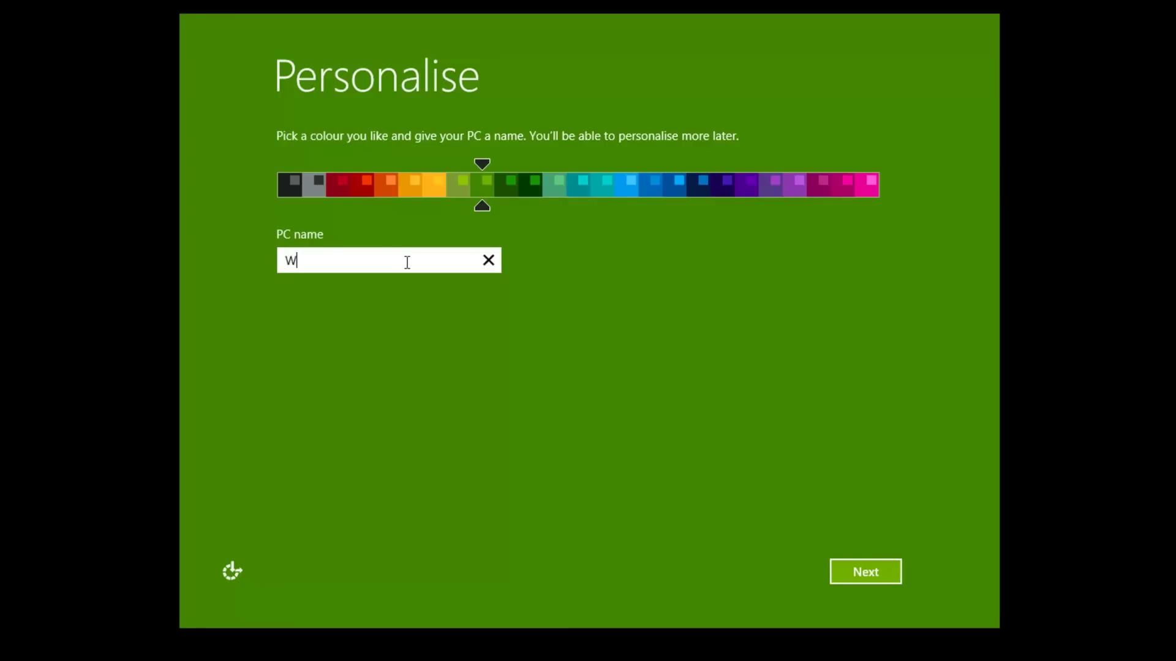
text(s8)
click(842, 564)
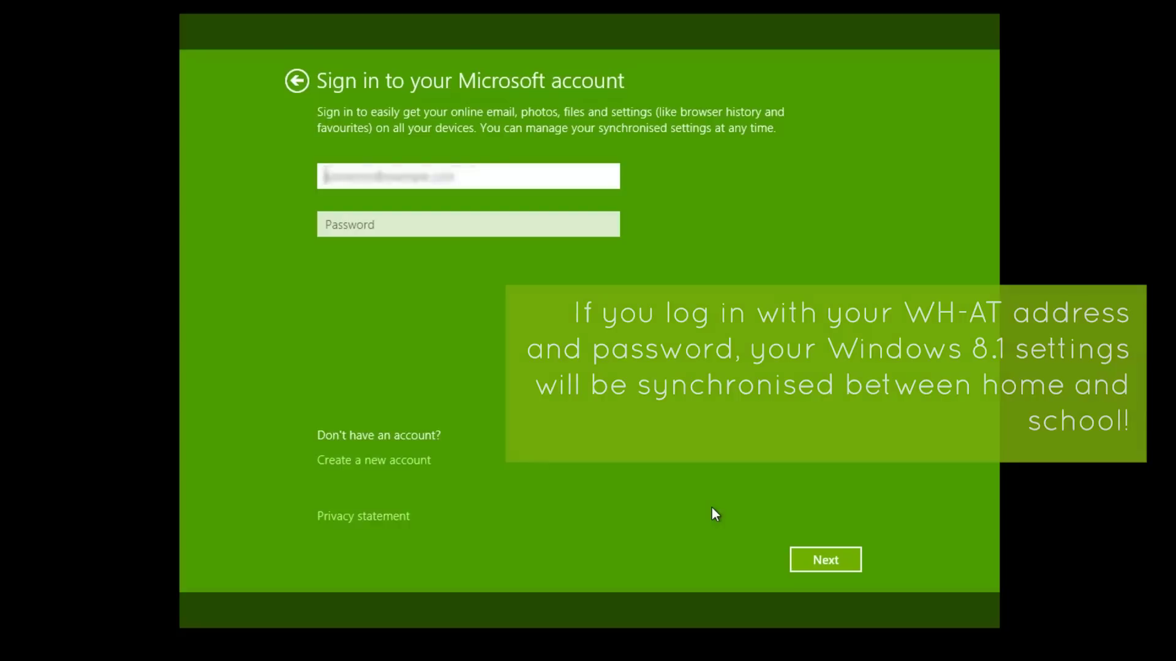
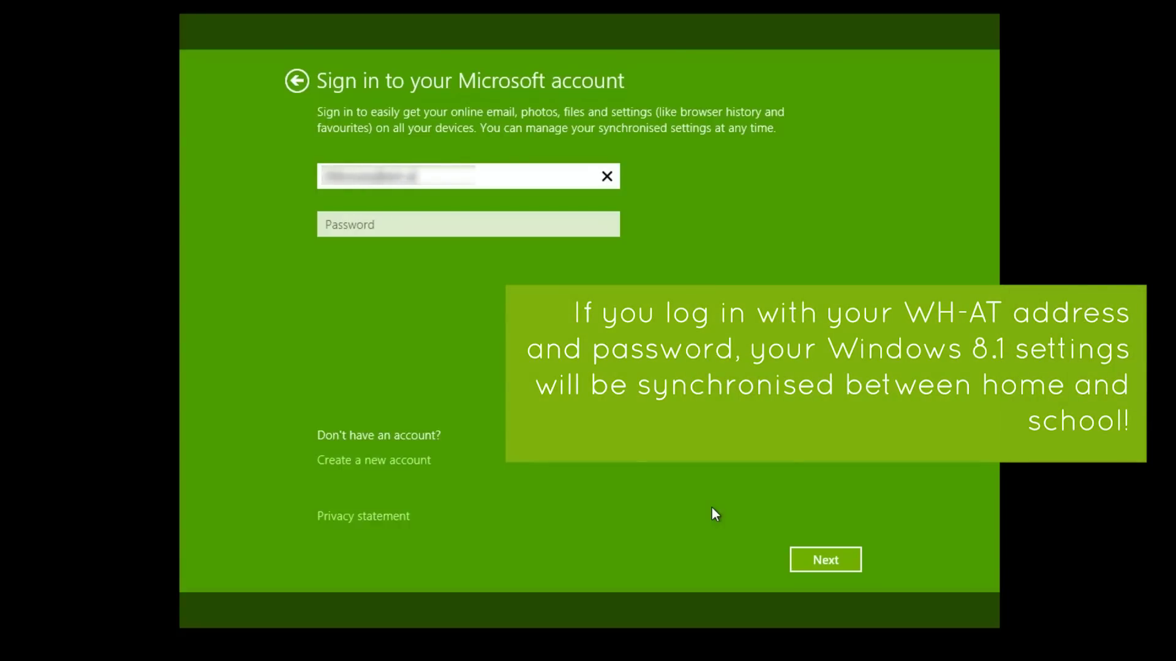
Step: Sign in with the Microsoft account e-mail address and its password
key(Tab)
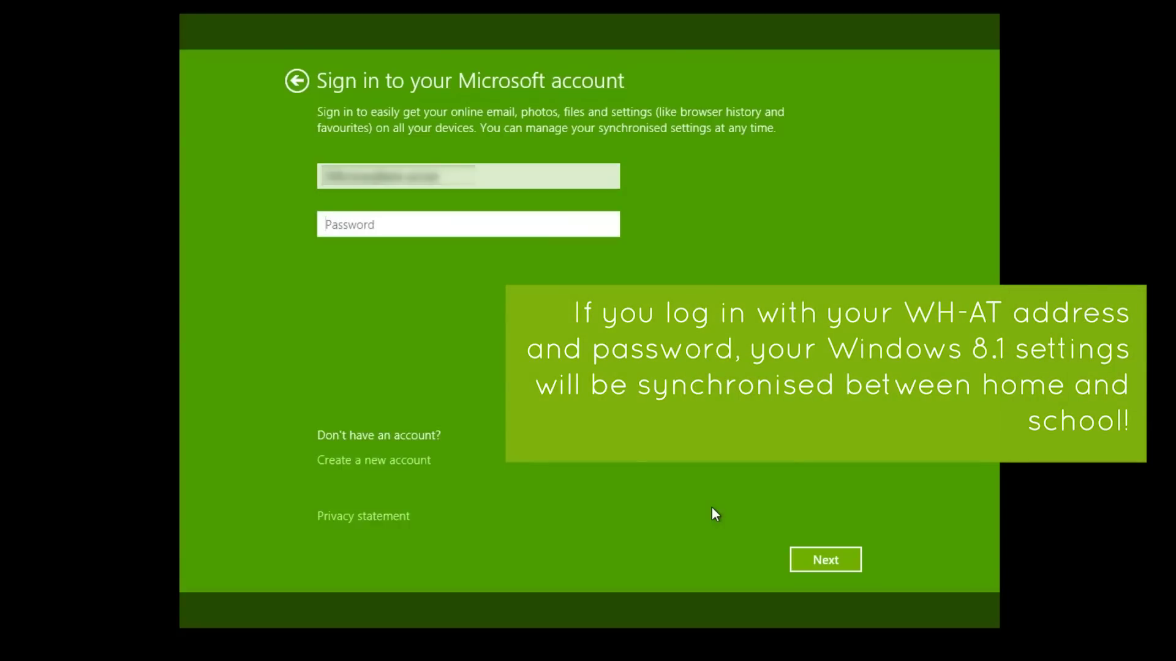
text(************)
click(830, 561)
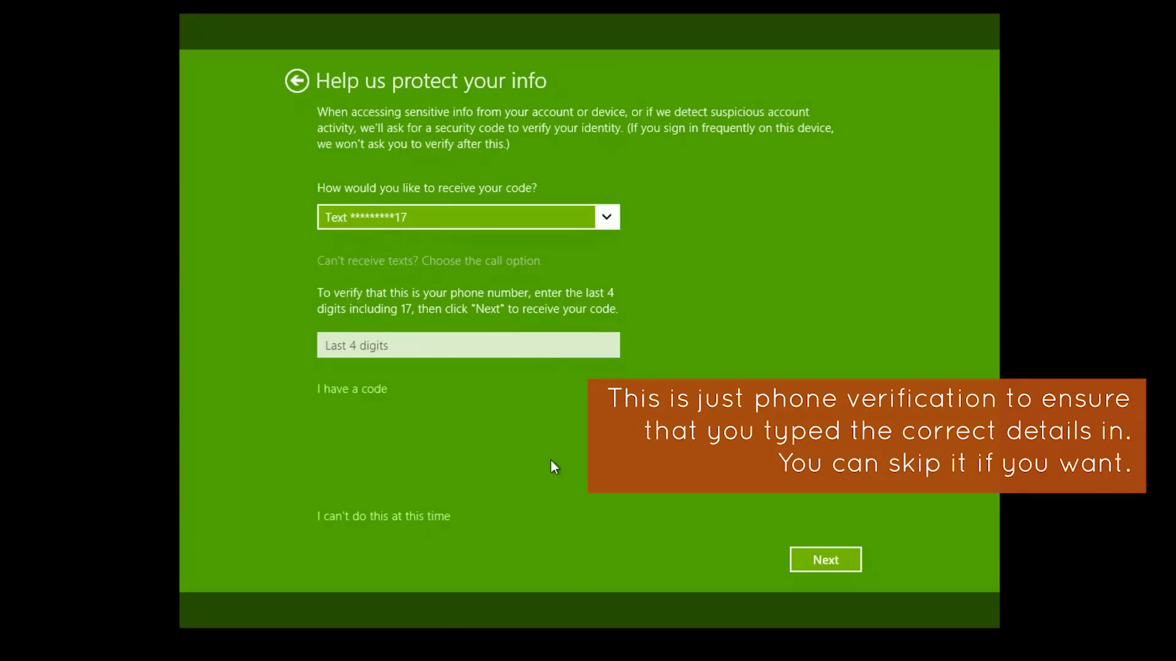
Step: Skip the phone verification on the Help us protect your info page
click(398, 518)
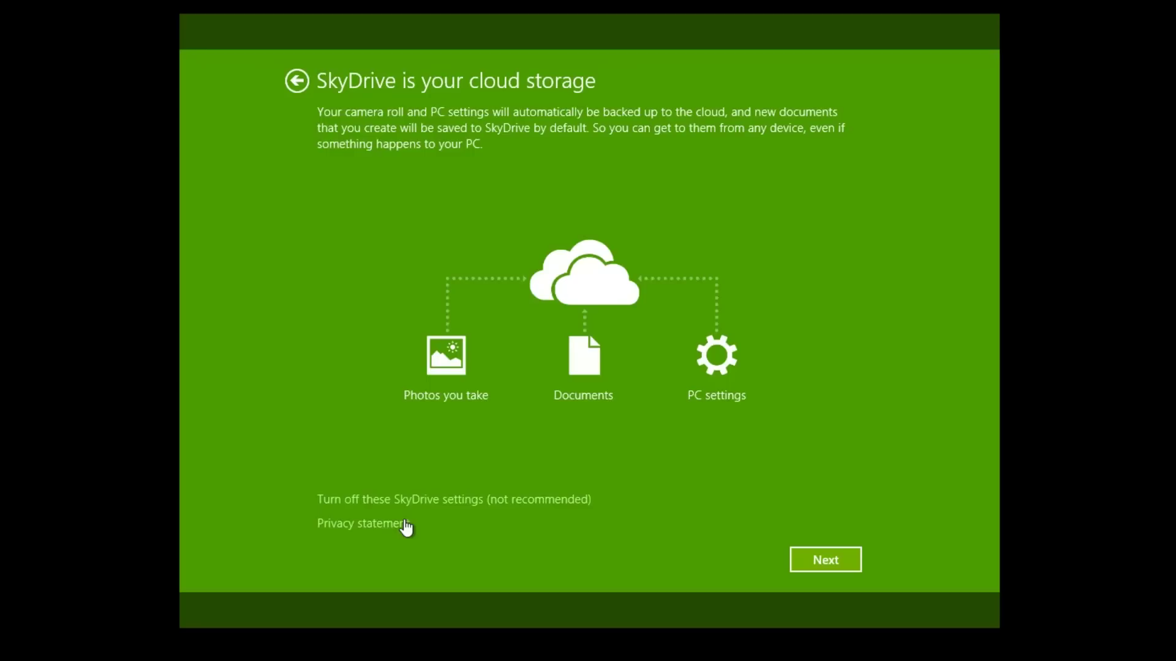
Step: Accept the default SkyDrive cloud storage settings and let setup finish
click(832, 560)
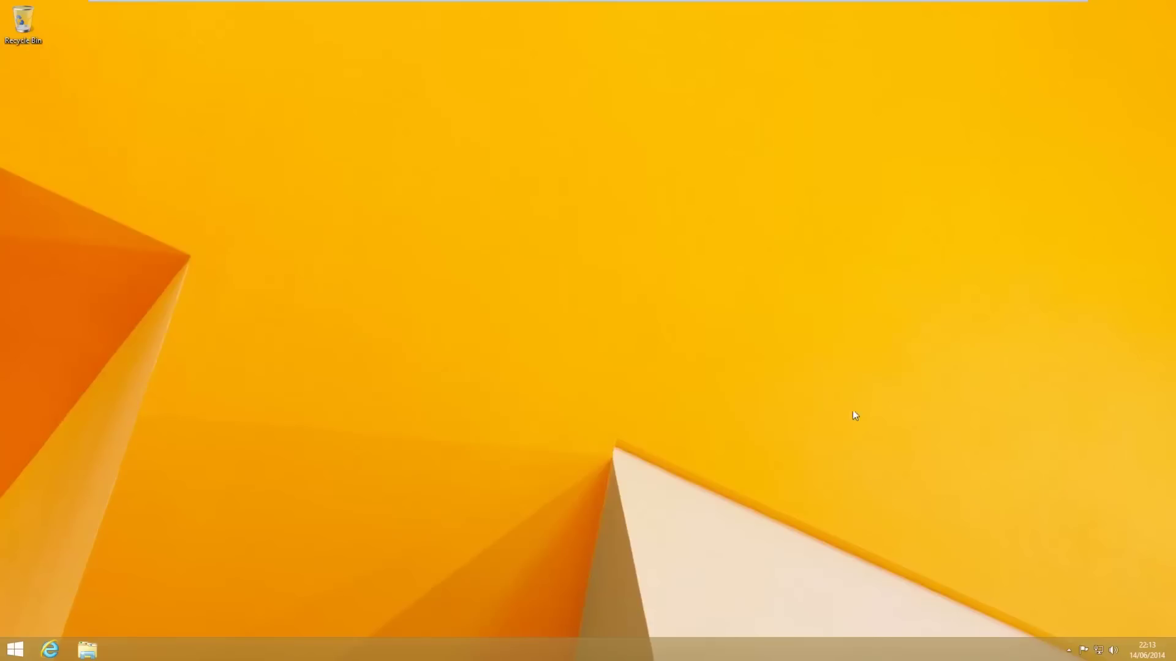
Step: Bring up the Start screen with its live tiles from the desktop
click(14, 649)
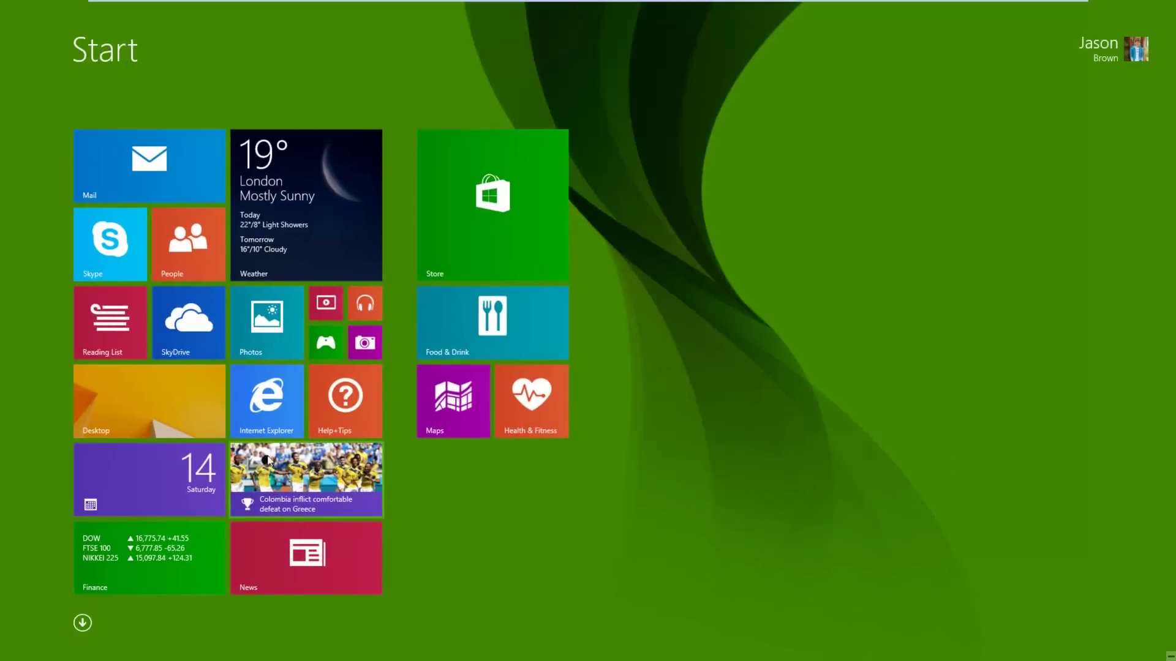